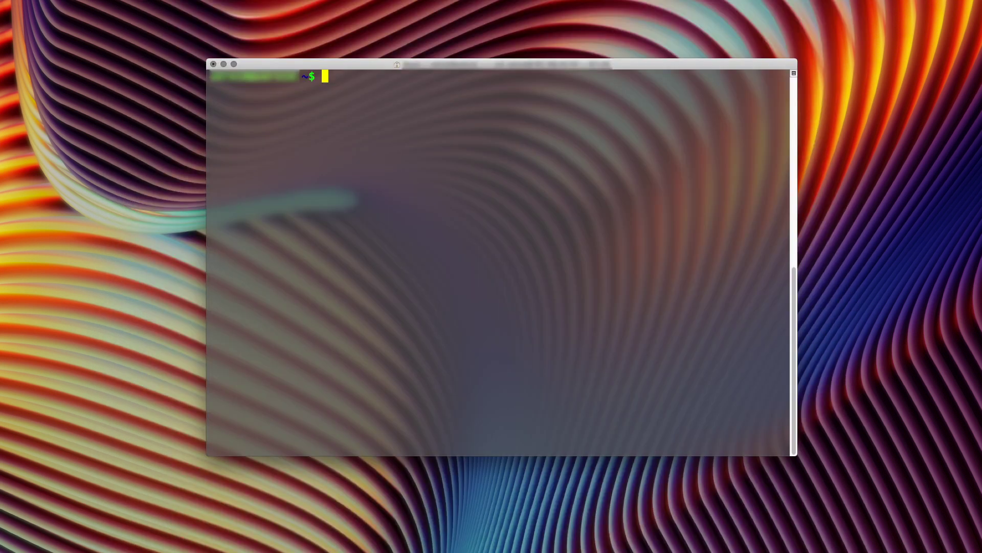
# Step: Open /etc/iptables.rules in Vim and review its firewall rules through to the end of the file
pyautogui.write('vim /etc/iptables.rules')
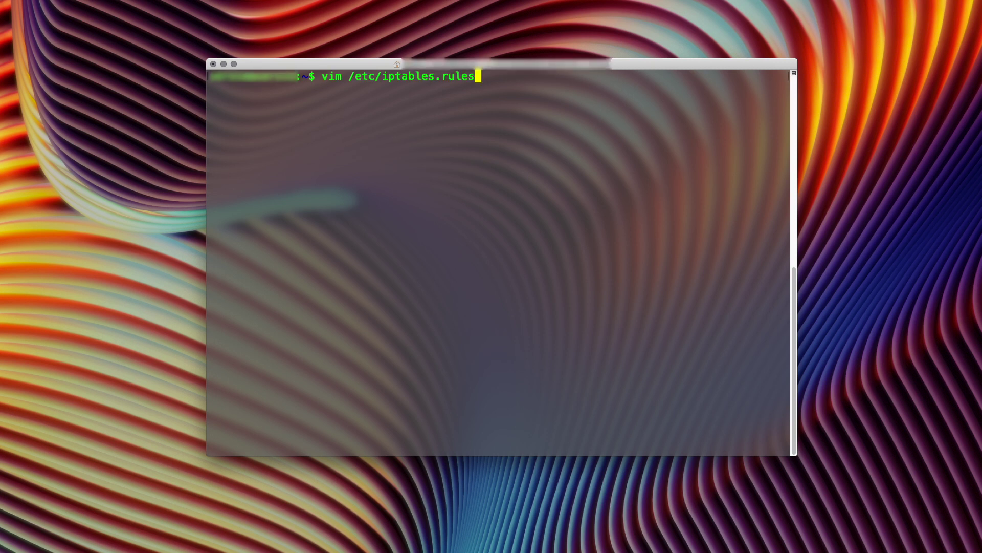
pyautogui.press('Return')
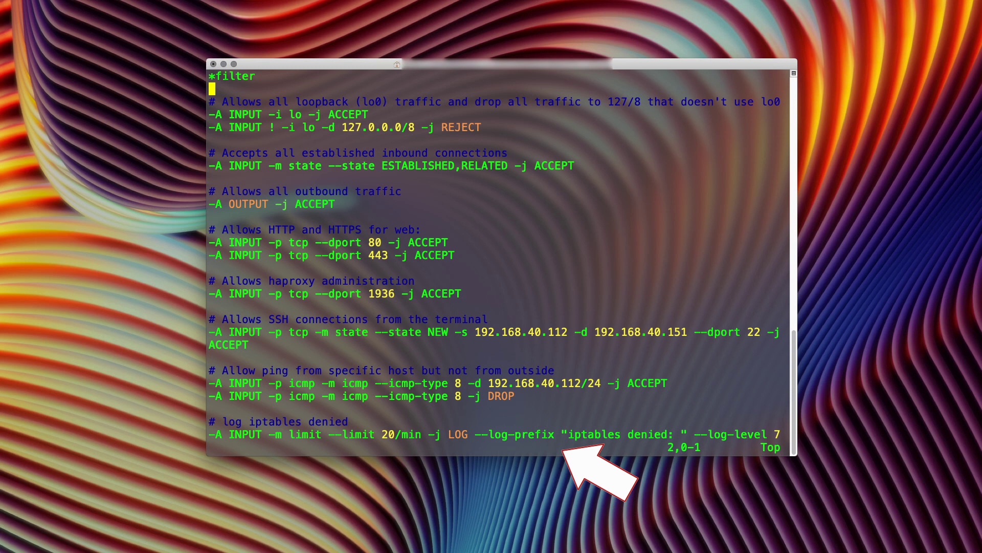
pyautogui.hotkey('ctrl', 'f')
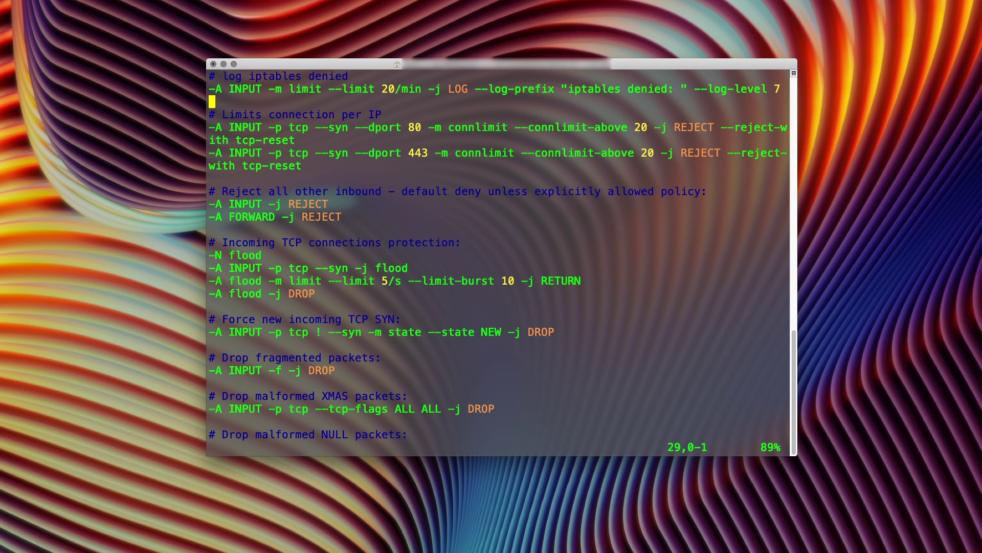
pyautogui.press('}')
pyautogui.press('}')
pyautogui.press('}')
pyautogui.press('}')
pyautogui.press('}')
pyautogui.press('}')
pyautogui.press('}')
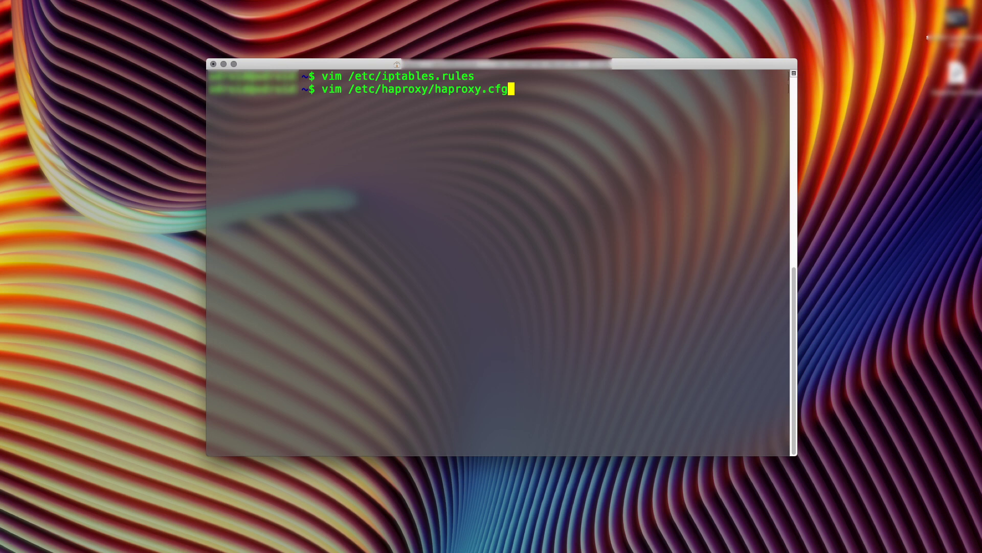
# Step: Open /etc/haproxy/haproxy.cfg in Vim and examine its global and defaults sections
pyautogui.press('Return')
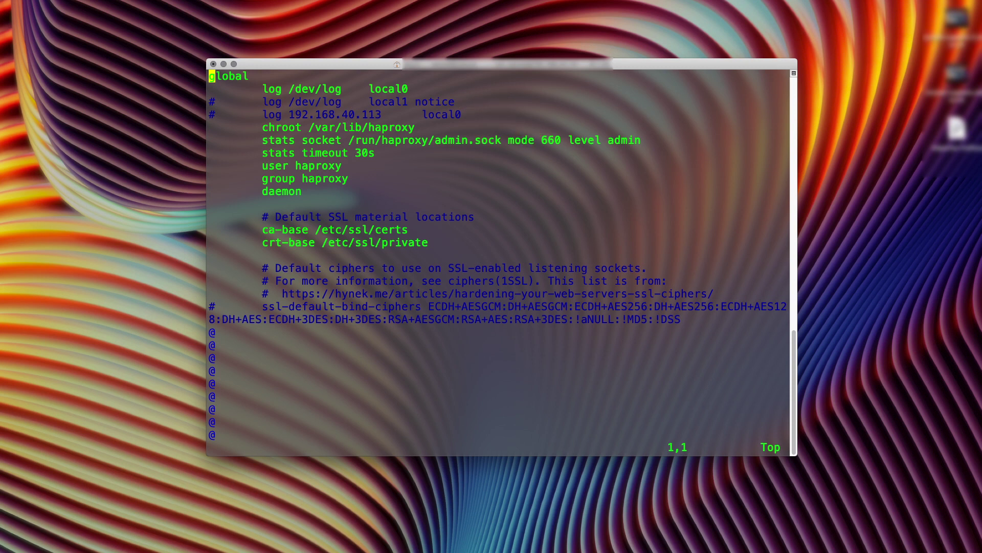
pyautogui.scroll(-12, 501, 256)
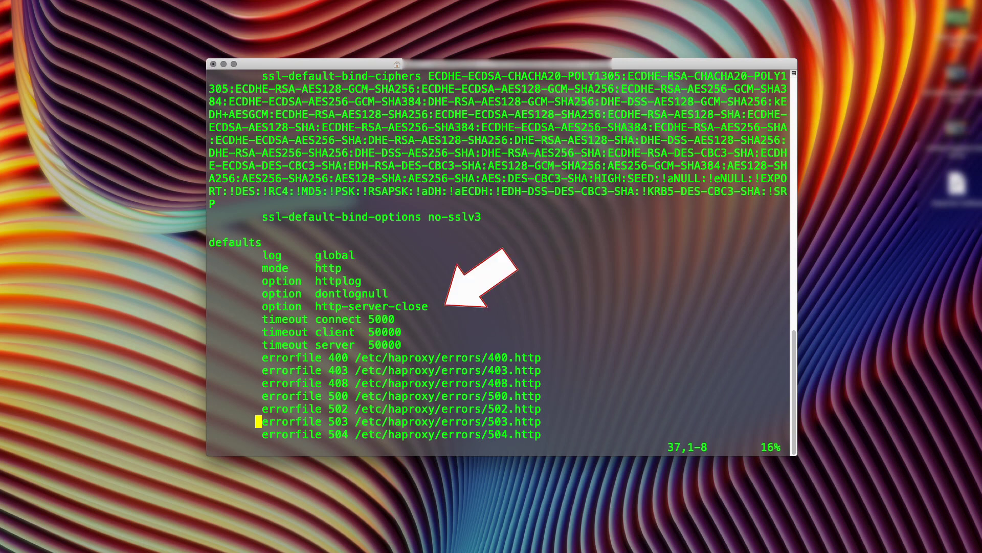
# Step: Examine the frontend sections, including the https-in blacklist, connection rejection rules and SNI-based backend routing
pyautogui.press('Down')
pyautogui.press('Down')
pyautogui.press('Down')
pyautogui.press('Down')
pyautogui.press('Down')
pyautogui.press('Down')
pyautogui.press('Down')
pyautogui.press('Down')
pyautogui.press('Down')
pyautogui.press('Down')
pyautogui.press('Down')
pyautogui.press('Down')
pyautogui.press('Down')
pyautogui.press('Down')
pyautogui.press('Down')
pyautogui.press('Down')
pyautogui.press('Down')
pyautogui.press('Down')
pyautogui.press('Down')
pyautogui.press('Down')
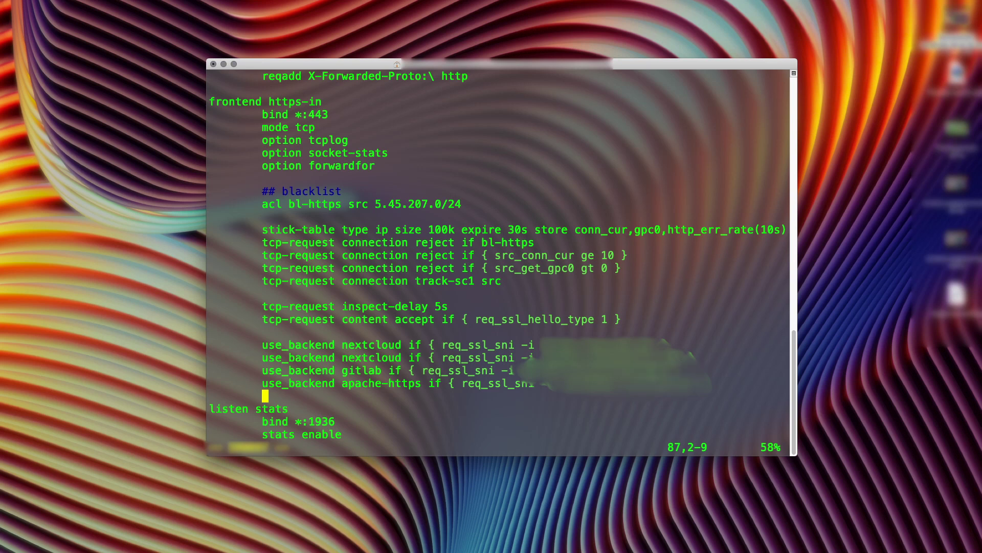
# Step: Examine the stats listener and the backend sections, and enter insert mode on the last line below the nextcloud backend
pyautogui.press('Down')
pyautogui.press('Down')
pyautogui.press('Down')
pyautogui.press('Down')
pyautogui.press('Down')
pyautogui.press('Down')
pyautogui.press('Down')
pyautogui.press('Down')
pyautogui.press('Down')
pyautogui.press('Down')
pyautogui.press('Down')
pyautogui.press('Down')
pyautogui.press('Down')
pyautogui.press('Down')
pyautogui.press('Down')
pyautogui.press('Down')
pyautogui.press('Down')
pyautogui.press('Down')
pyautogui.press('Down')
pyautogui.press('Down')
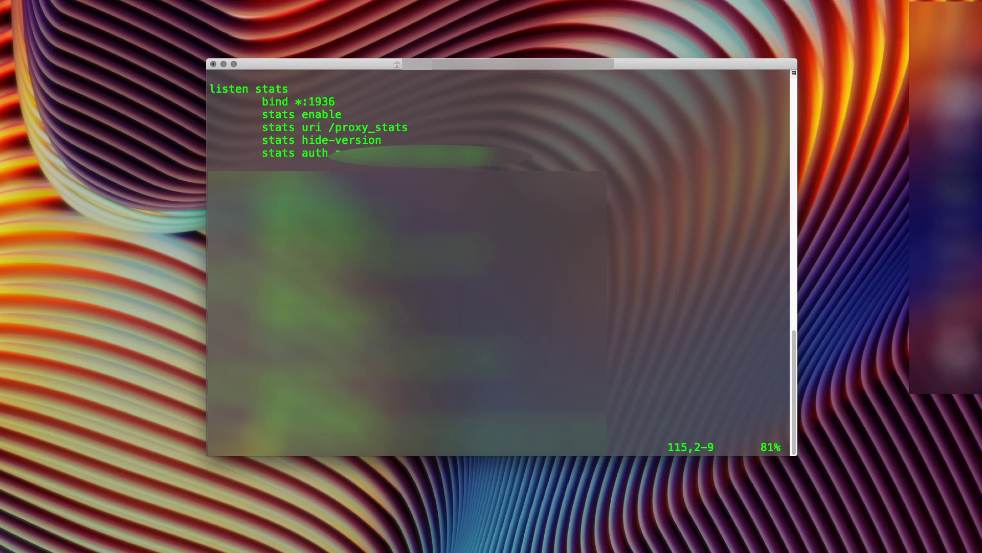
pyautogui.hotkey('shift', 'g')
pyautogui.press('i')
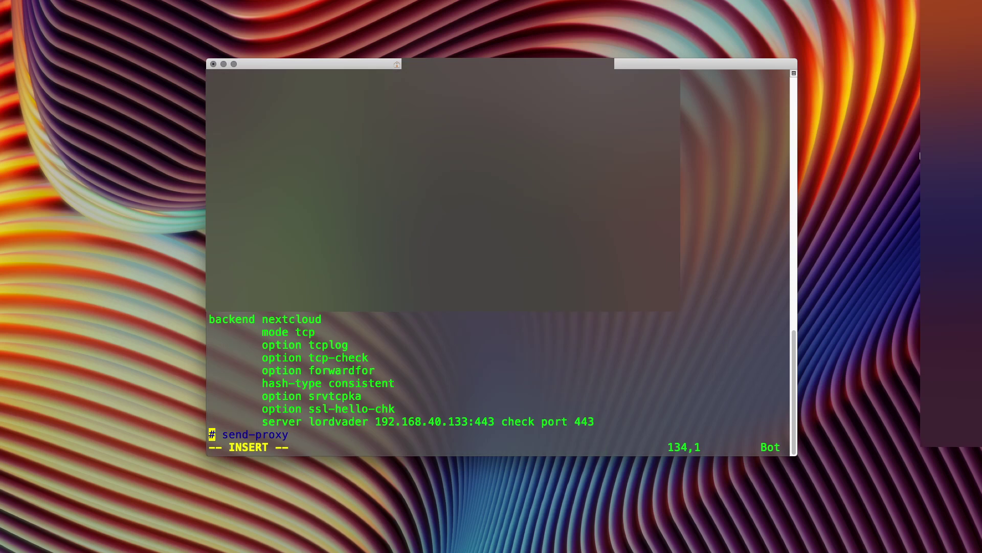